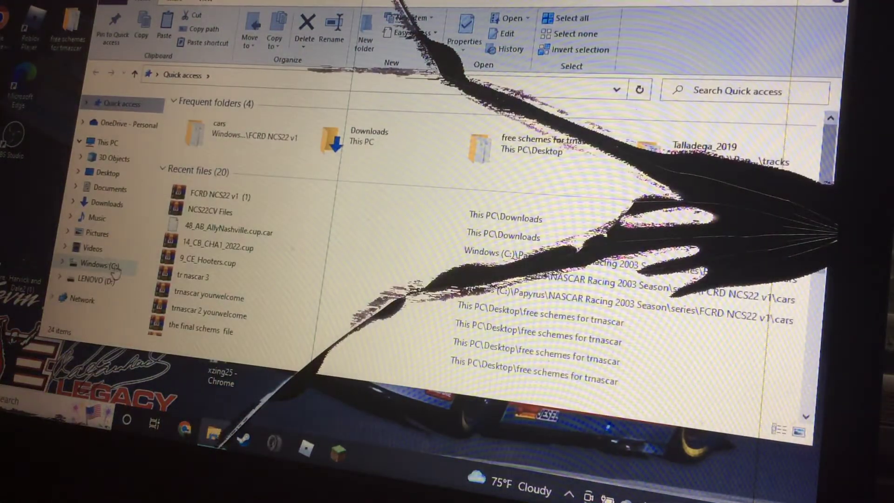
- Go to C:\Papyrus\NASCAR Racing 2003 Season in File Explorer
{"action": "left_click", "coordinate": [115, 272]}
{"action": "left_click", "coordinate": [215, 136]}
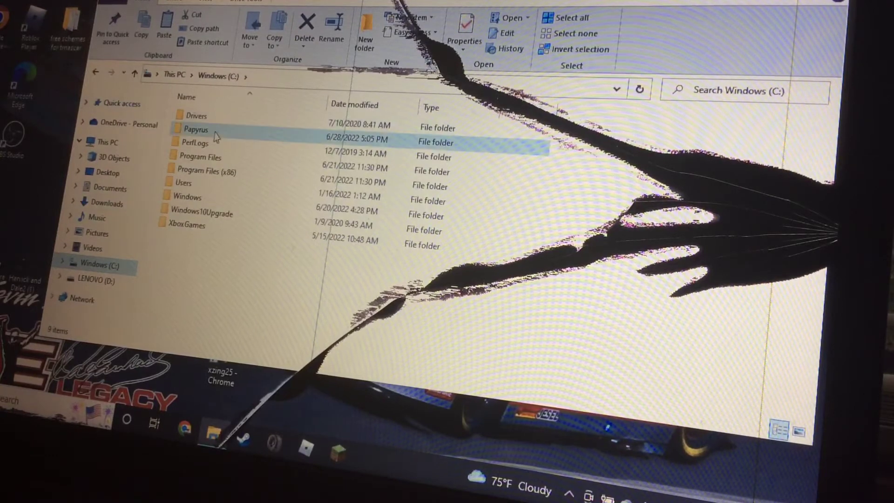
{"action": "double_click", "coordinate": [236, 139]}
{"action": "left_click", "coordinate": [227, 123]}
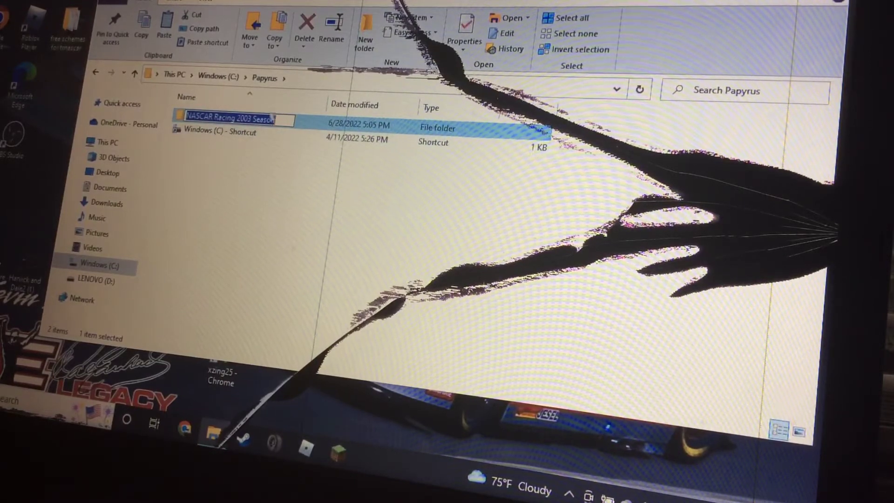
{"action": "left_click", "coordinate": [300, 127]}
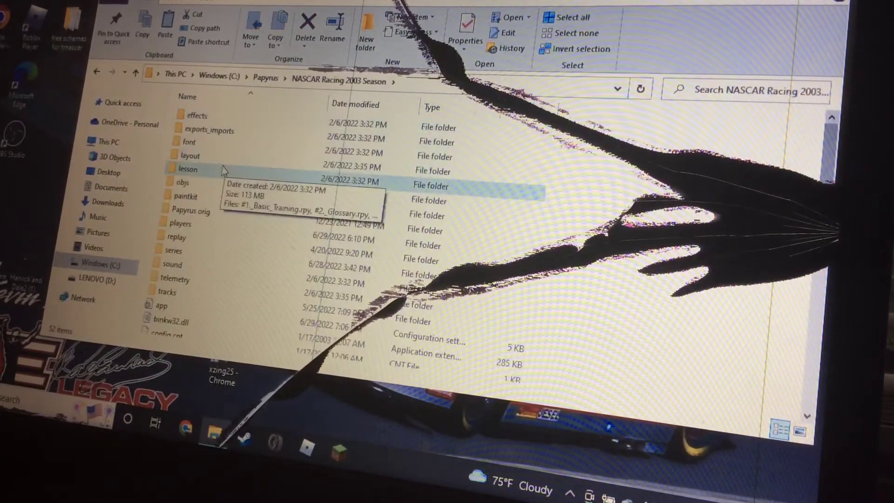
- Go into tracks\talladega and open its track.ini configuration file
{"action": "double_click", "coordinate": [192, 292]}
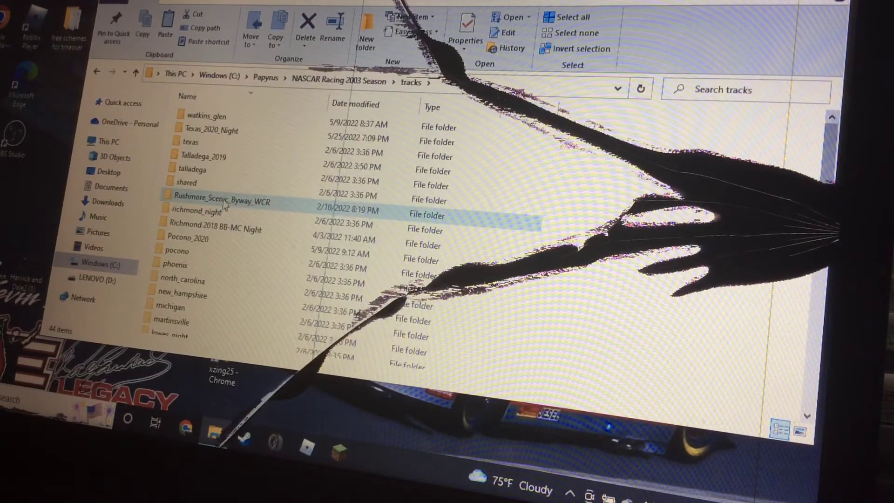
{"action": "mouse_move", "coordinate": [194, 170]}
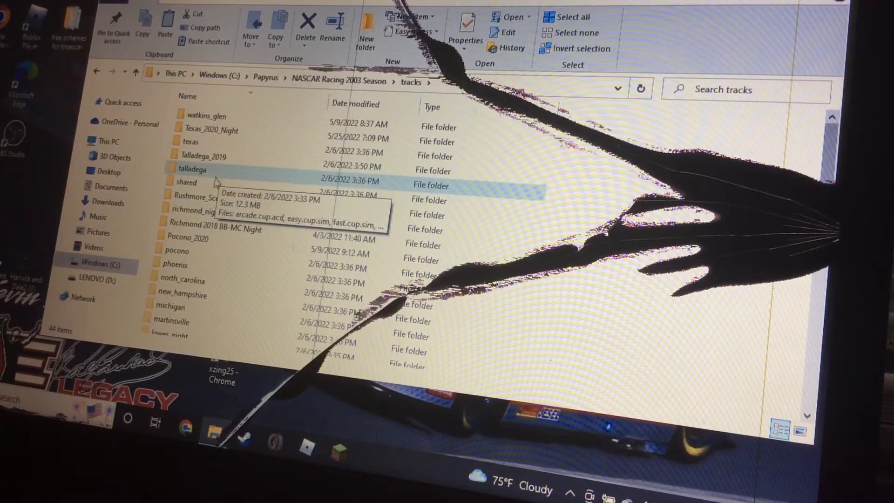
{"action": "double_click", "coordinate": [215, 179]}
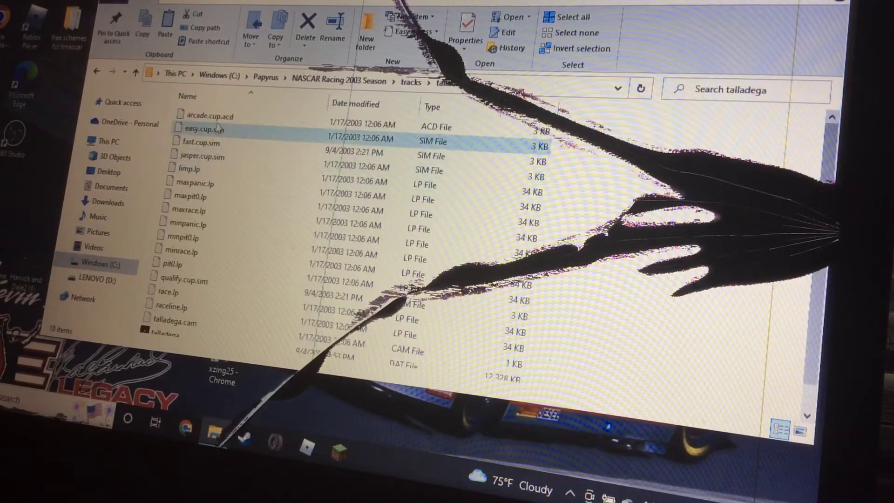
{"action": "scroll", "coordinate": [205, 200], "scroll_direction": "down", "scroll_amount": 1}
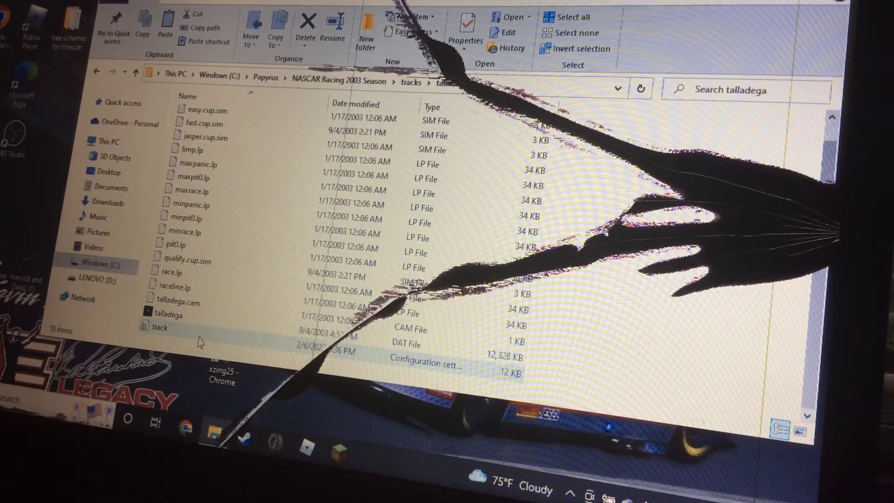
{"action": "double_click", "coordinate": [168, 325]}
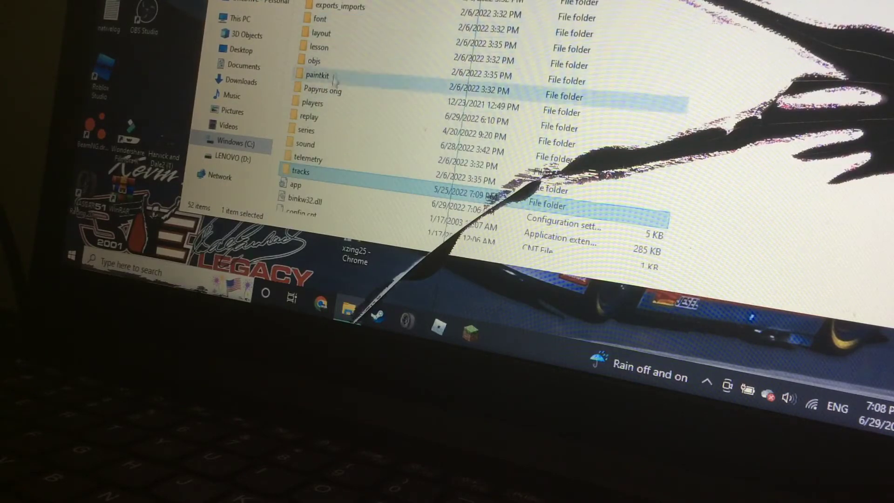
- Go into the players\xzing25 profile folder and select the player configuration file
{"action": "left_click", "coordinate": [331, 106]}
{"action": "double_click", "coordinate": [331, 105]}
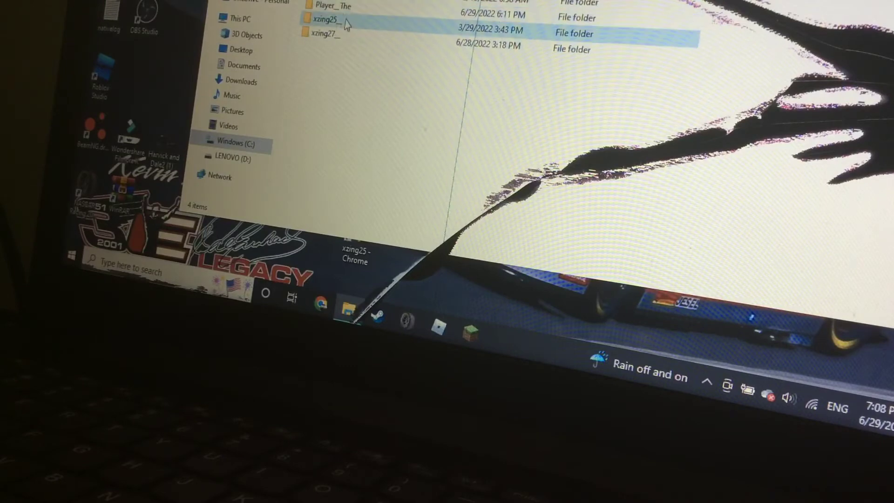
{"action": "left_click", "coordinate": [342, 26]}
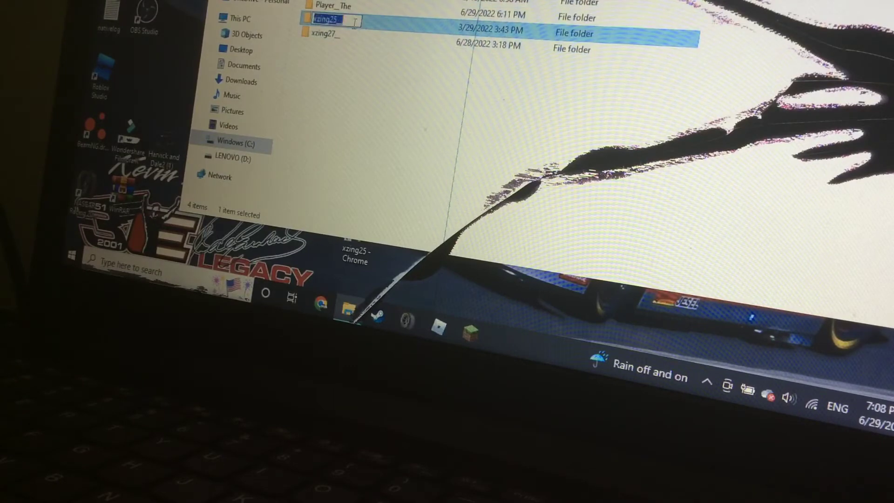
{"action": "double_click", "coordinate": [371, 33]}
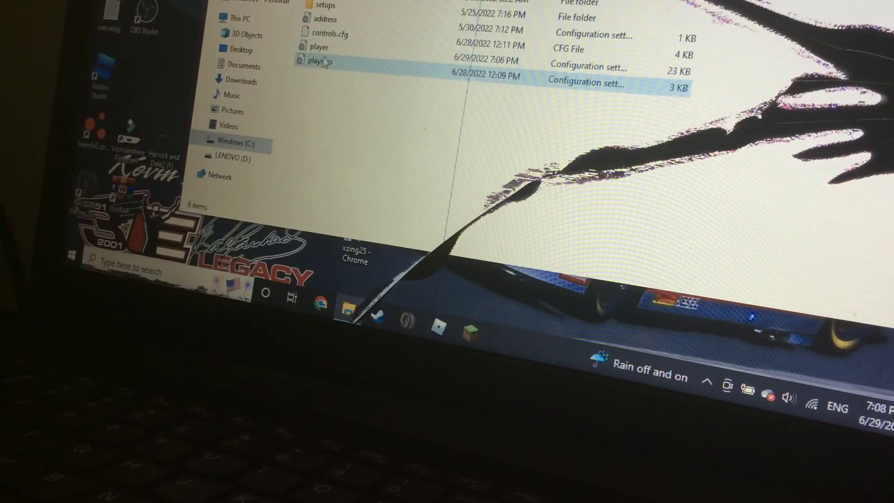
{"action": "left_click", "coordinate": [336, 48]}
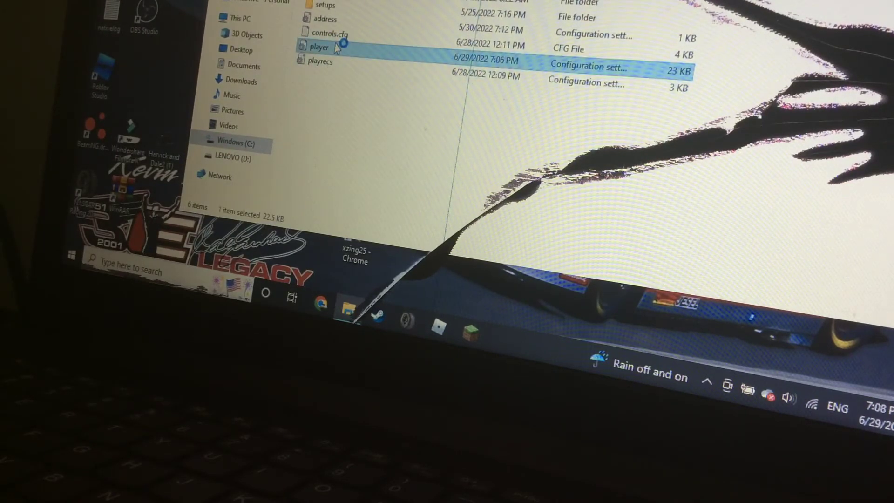